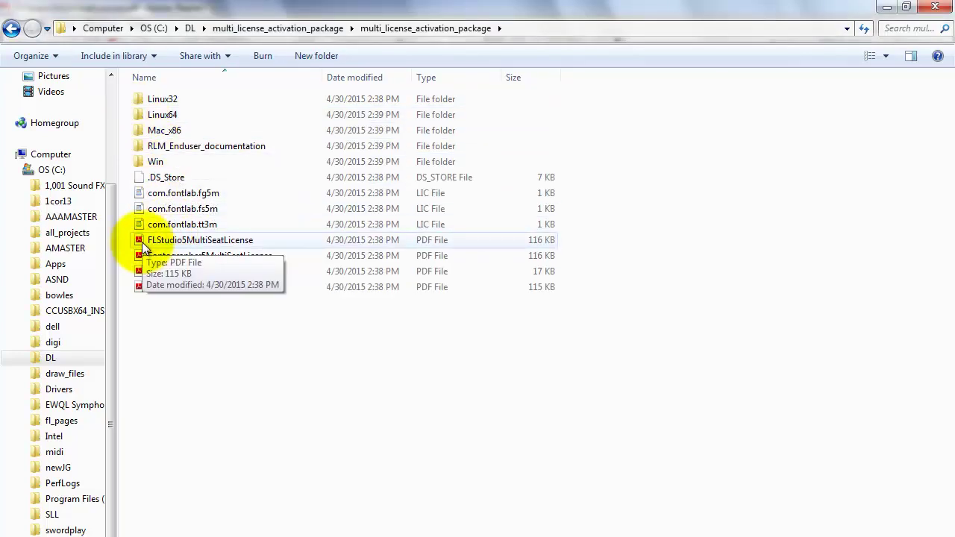
Open FLStudio5MultiSeatLicense.pdf and scroll to the License Manager/Server Setup heading.
double_click(144, 244)
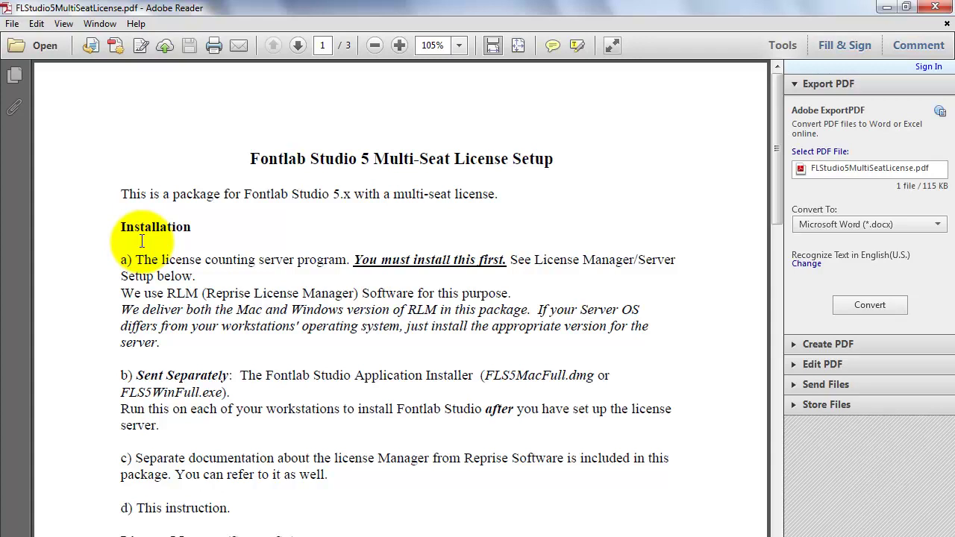
scroll(142, 241, down, 5)
drag(121, 208, 482, 209)
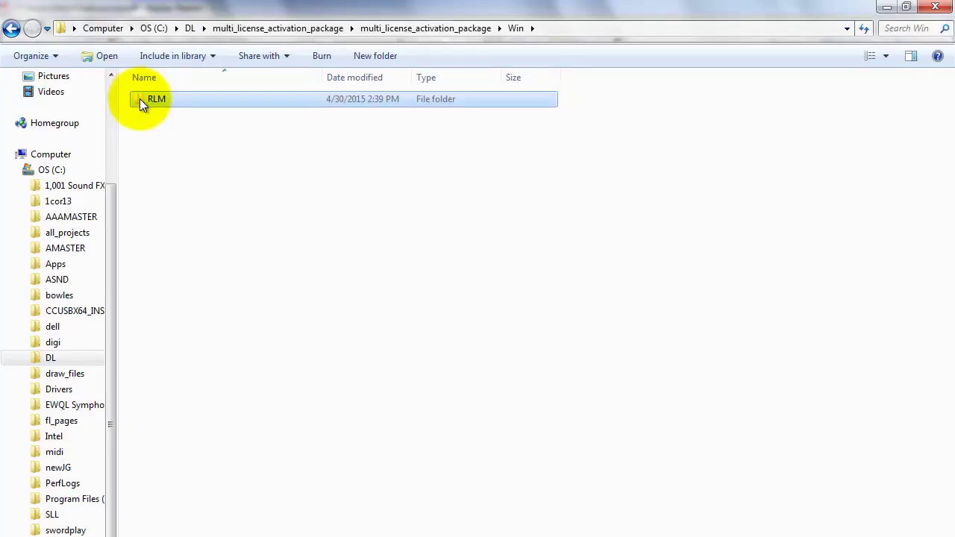
Open the RLM folder in Program Files (x86) and run rlm.exe, allowing the unverified program.
click(54, 501)
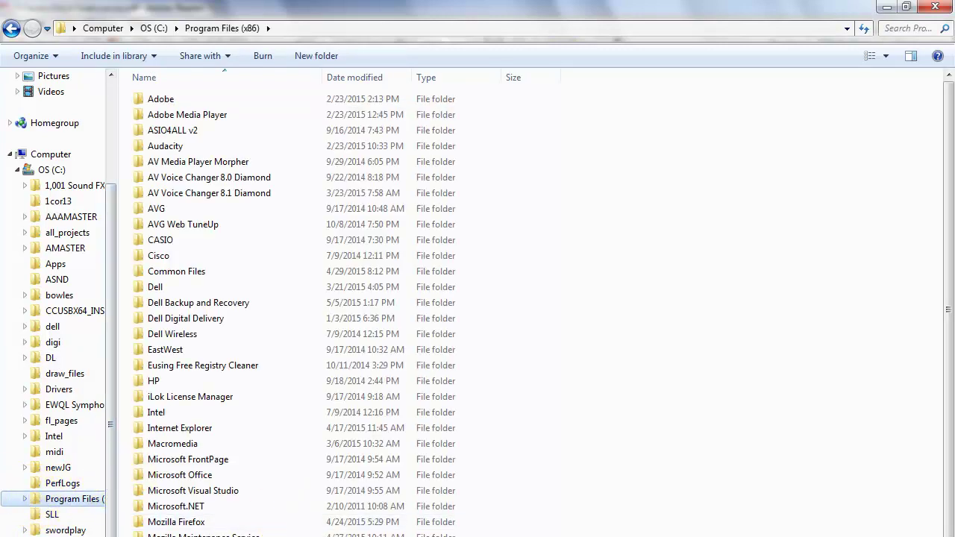
key(Tab)
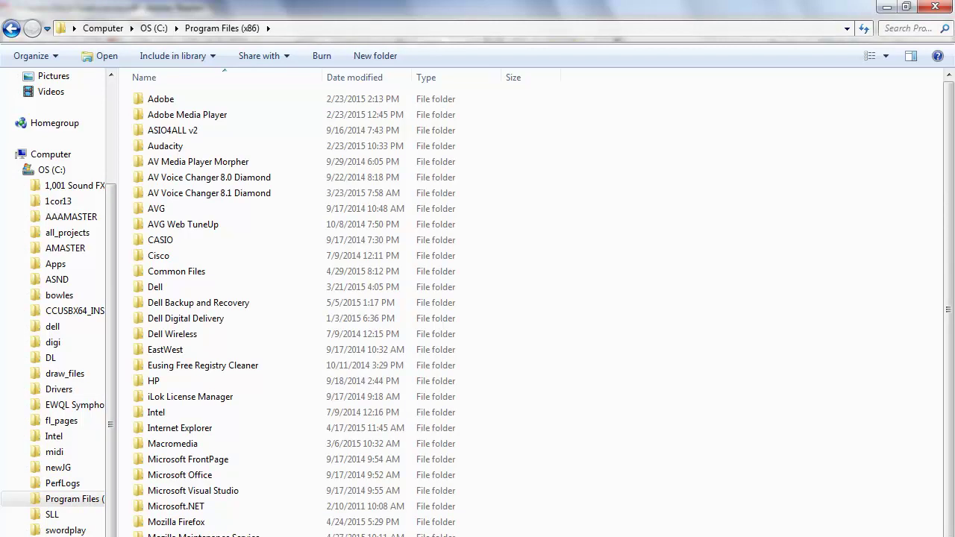
text(rlm)
key(Return)
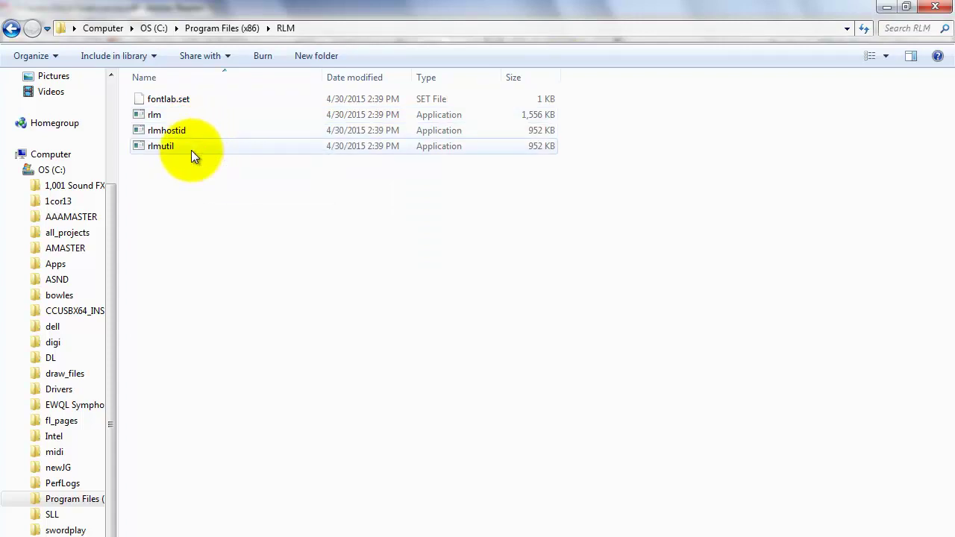
double_click(142, 113)
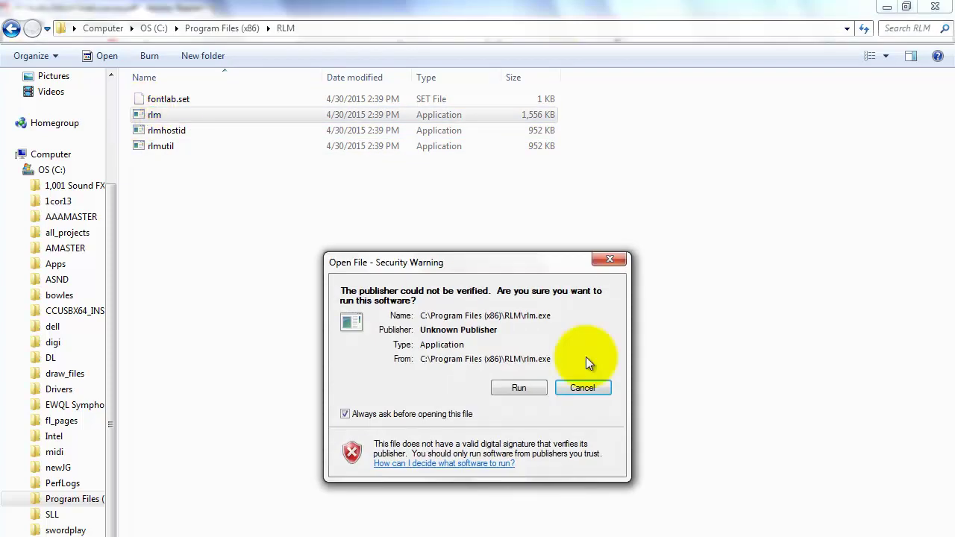
click(542, 388)
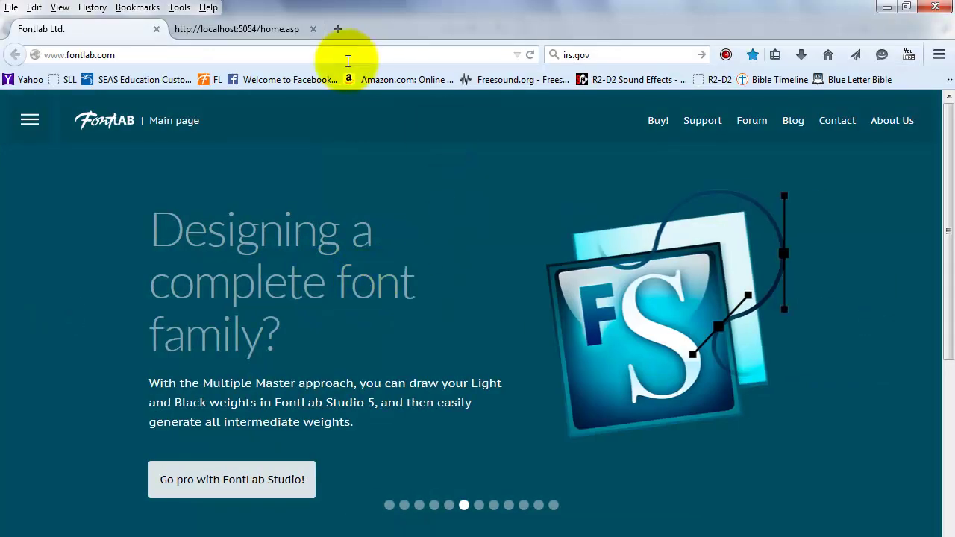
click(256, 32)
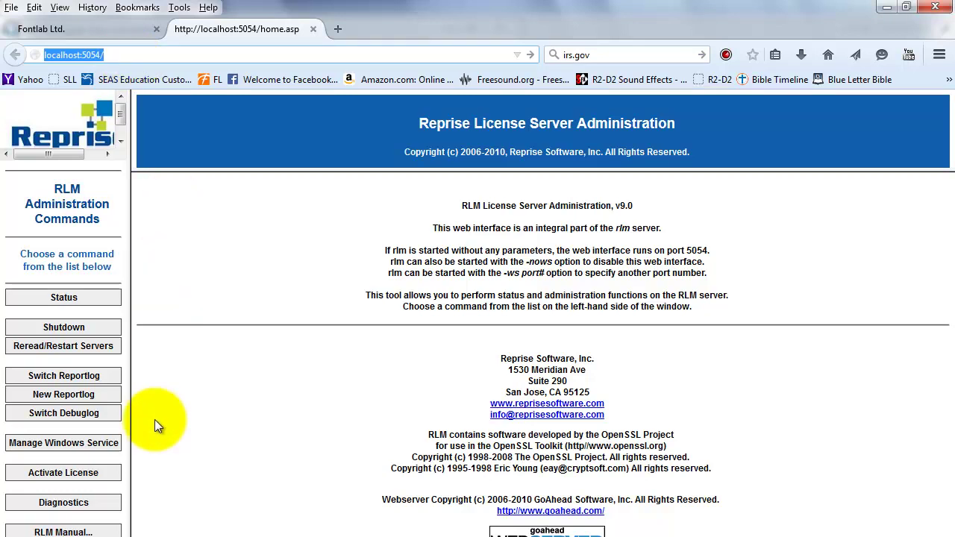
click(65, 478)
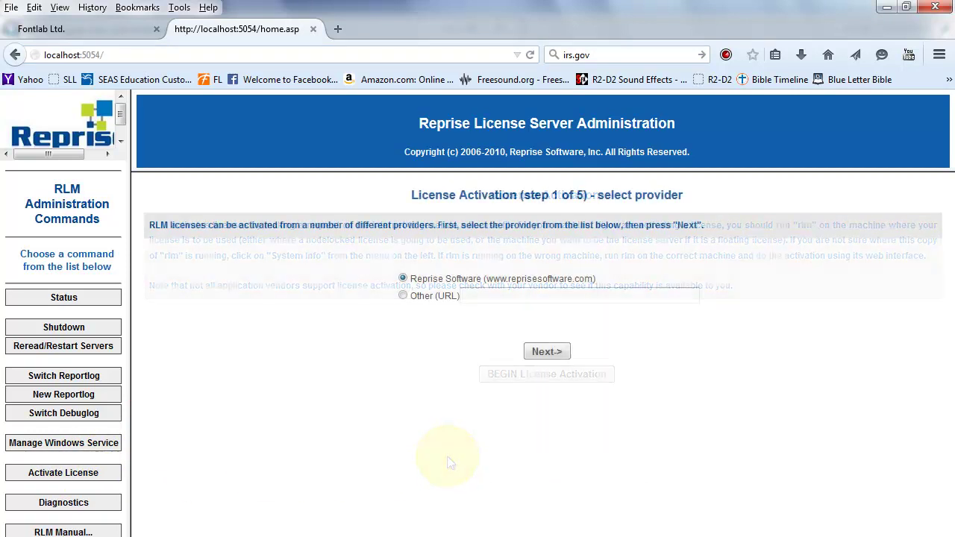
click(404, 296)
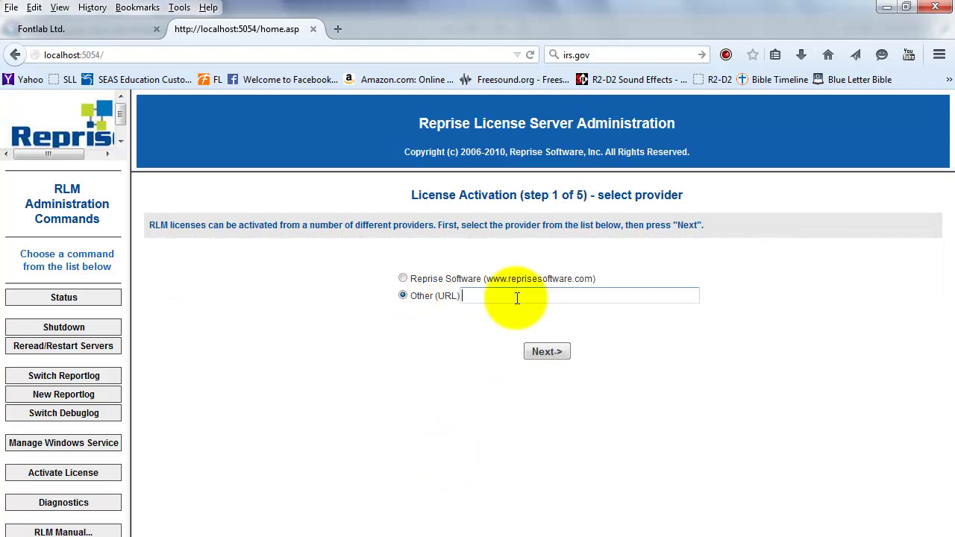
text(www.register.fontlab.com)
click(520, 298)
text(.)
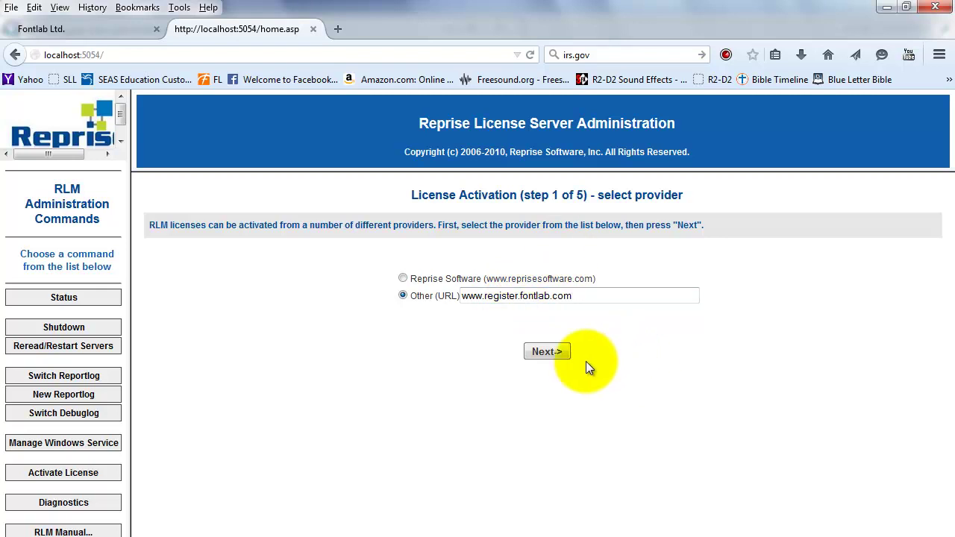
click(542, 352)
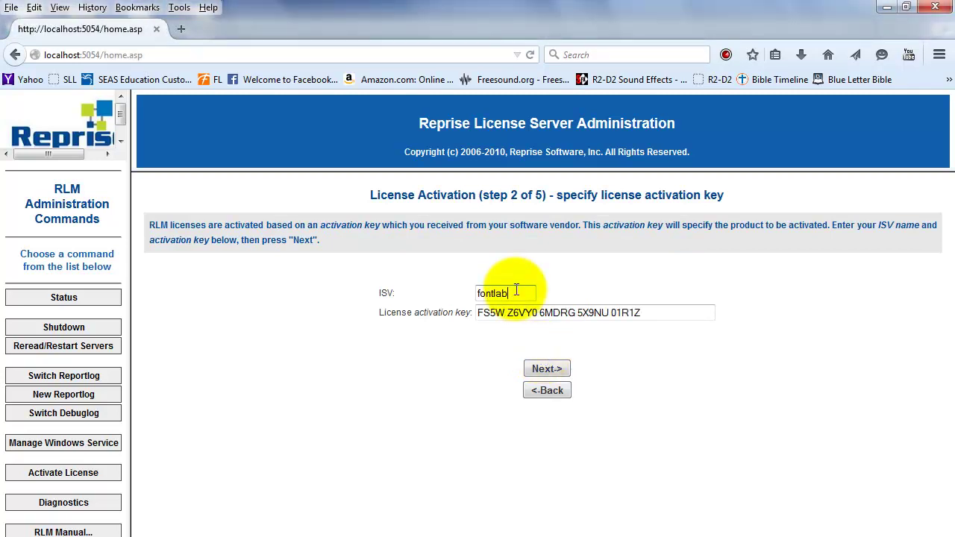
Submit the fontlab activation key, keep the machine's hostid, and change the license count to 3.
click(663, 321)
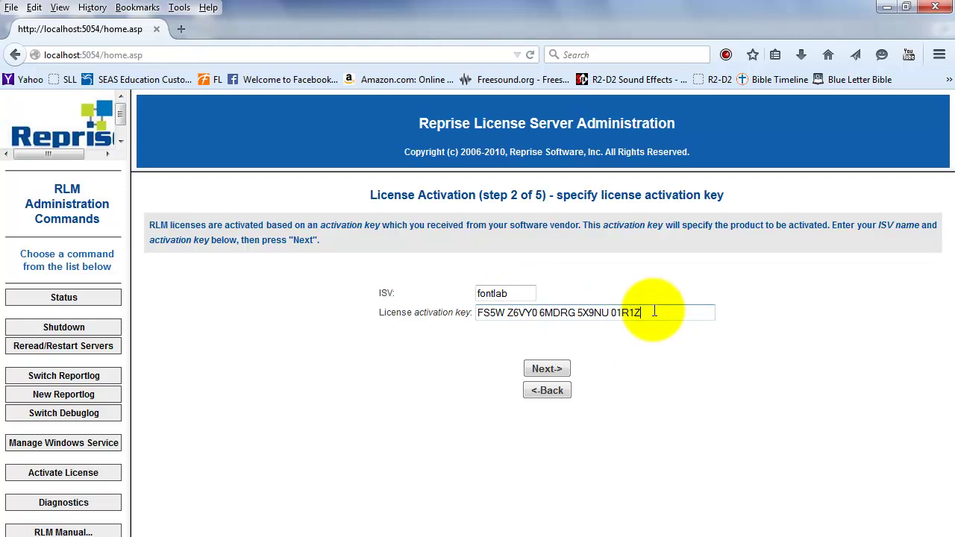
click(557, 370)
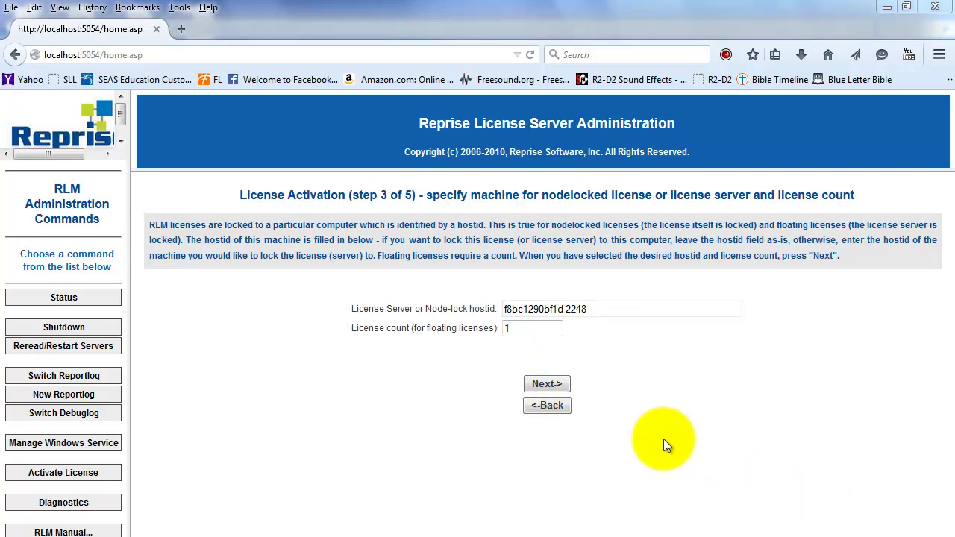
drag(624, 311, 499, 309)
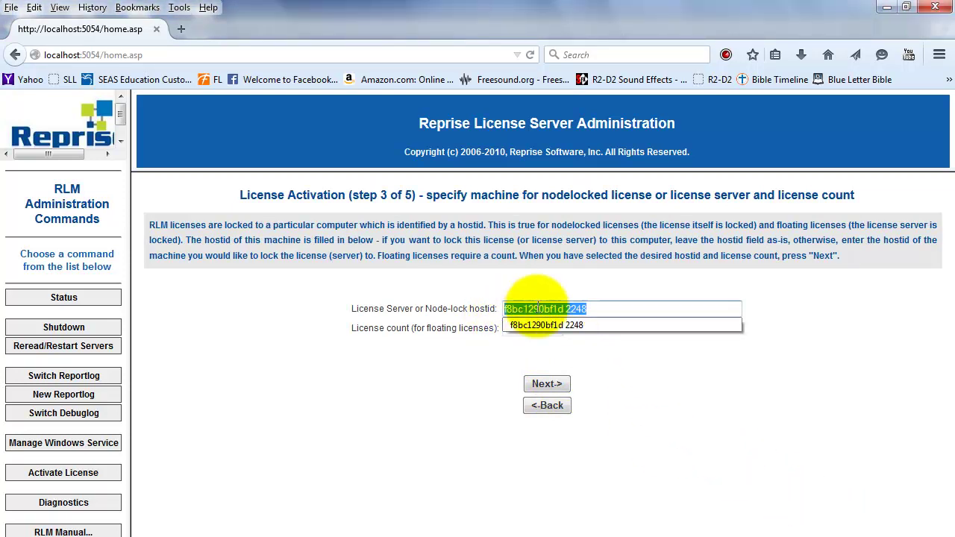
click(633, 367)
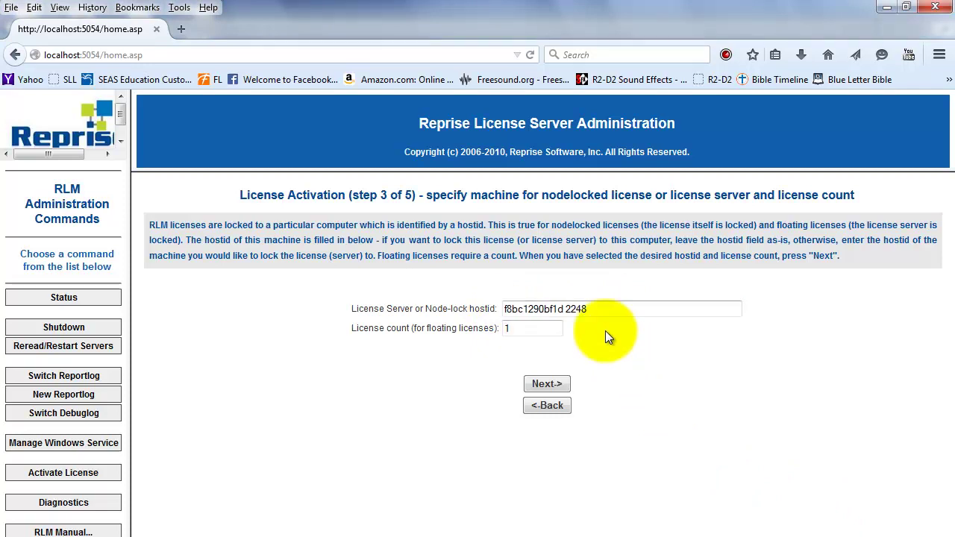
drag(546, 329, 500, 329)
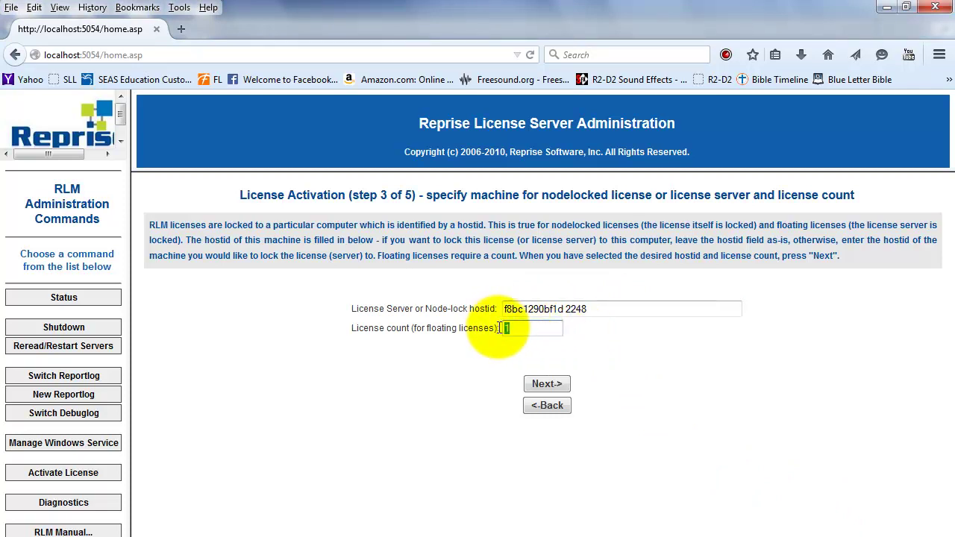
text(3)
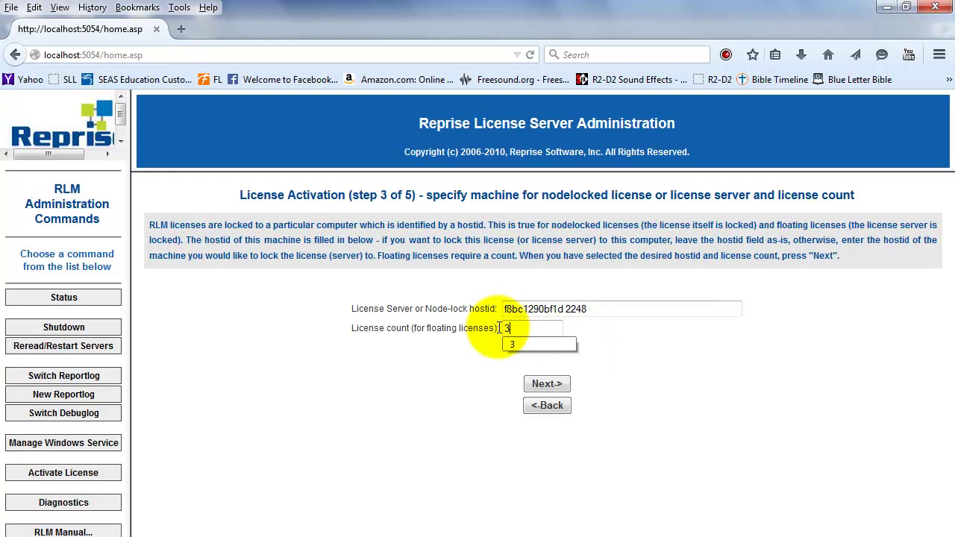
click(556, 389)
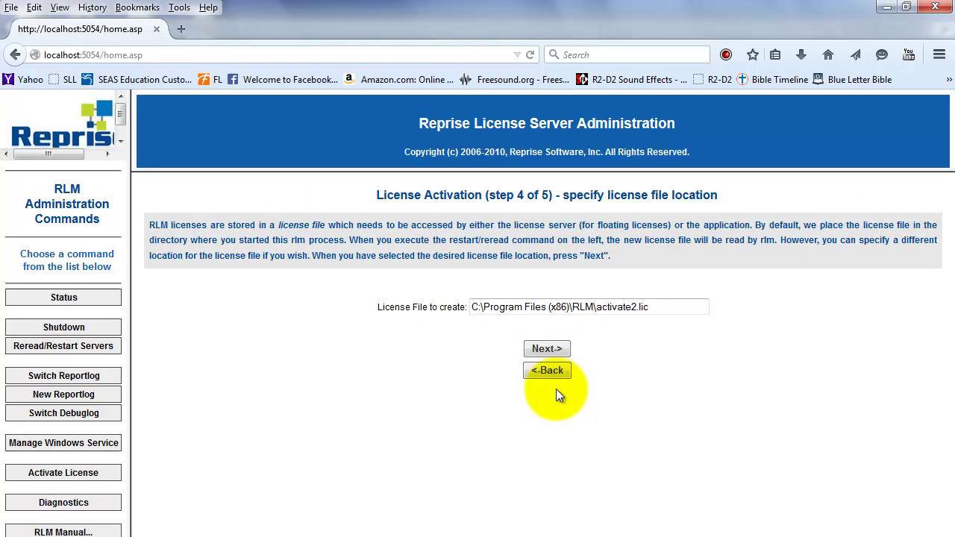
Accept the proposed license file path, request the license, then restart and reread the fontlab server.
drag(666, 301, 460, 304)
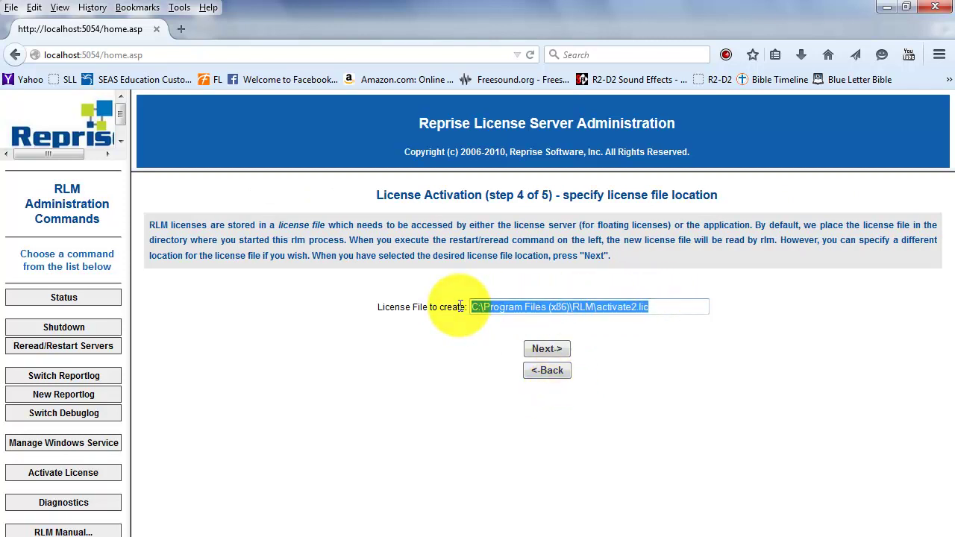
click(562, 356)
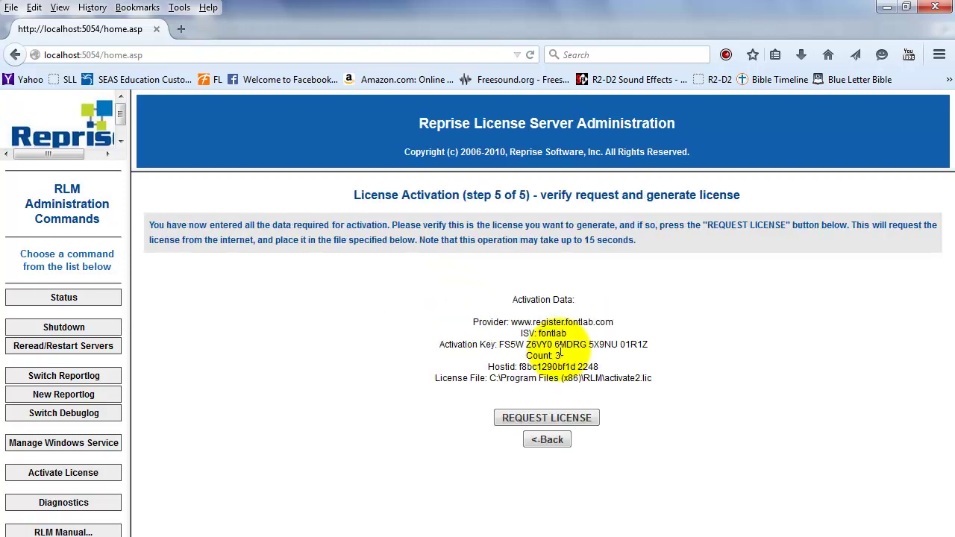
click(576, 419)
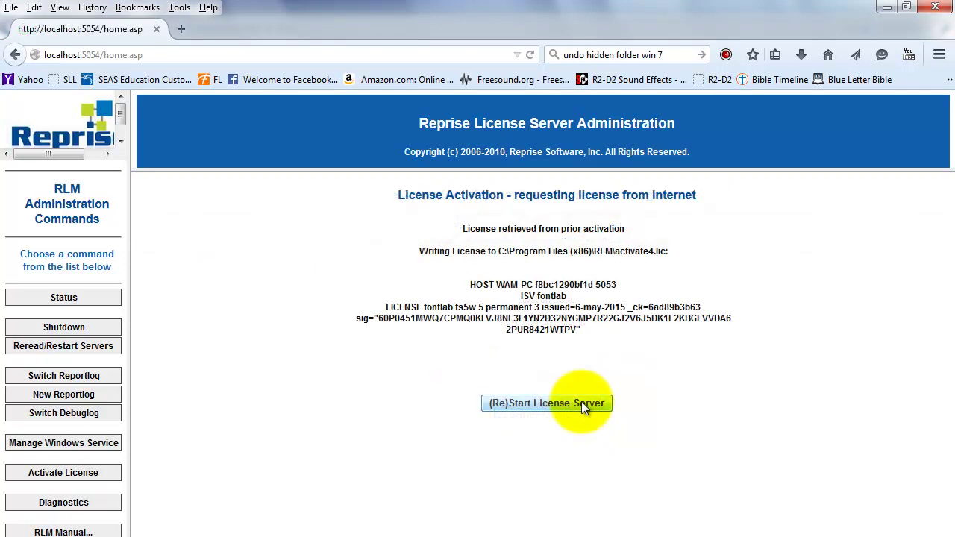
click(581, 403)
click(575, 315)
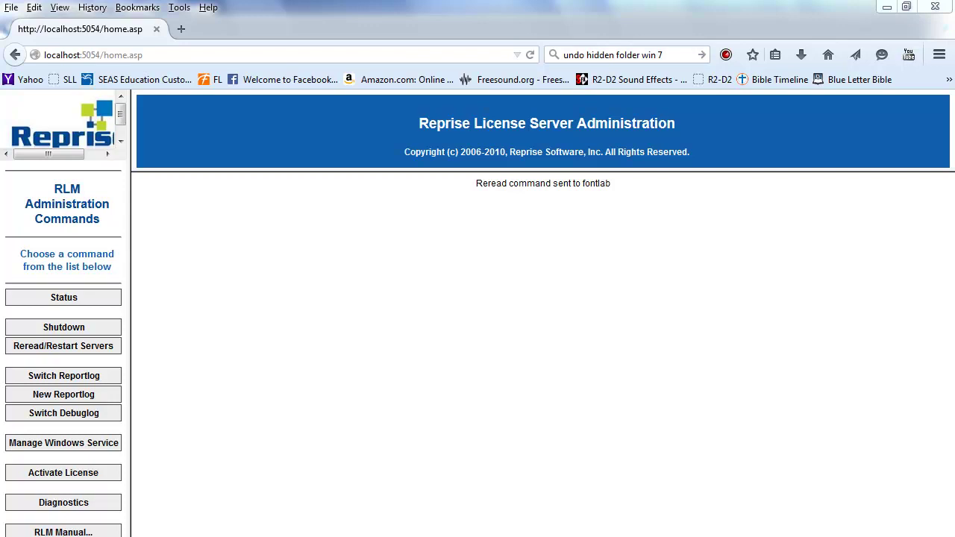
Open Manage Windows Service from the RLM command list.
click(84, 445)
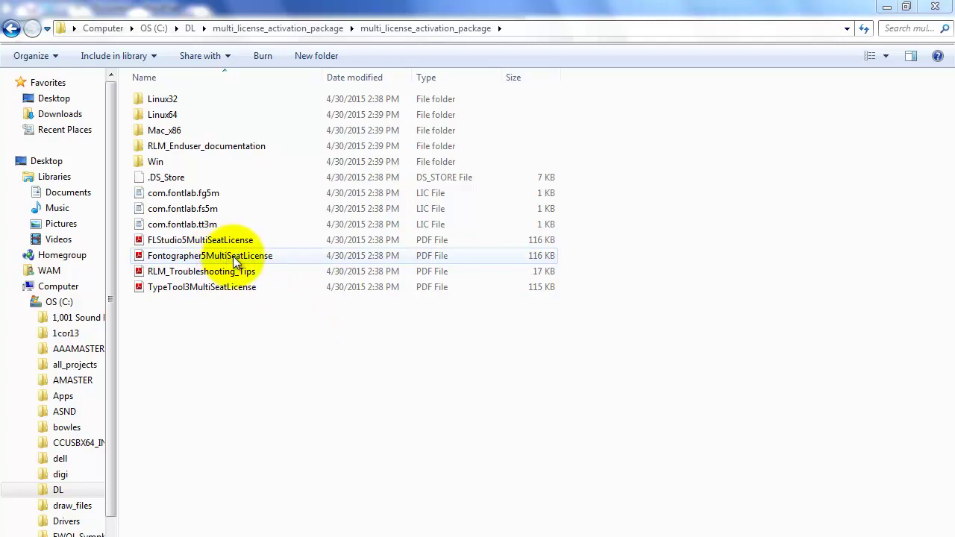
Open com.fontlab.fs5m in WordPad and replace servername on the HOST line with 168.182.1.2.
double_click(225, 210)
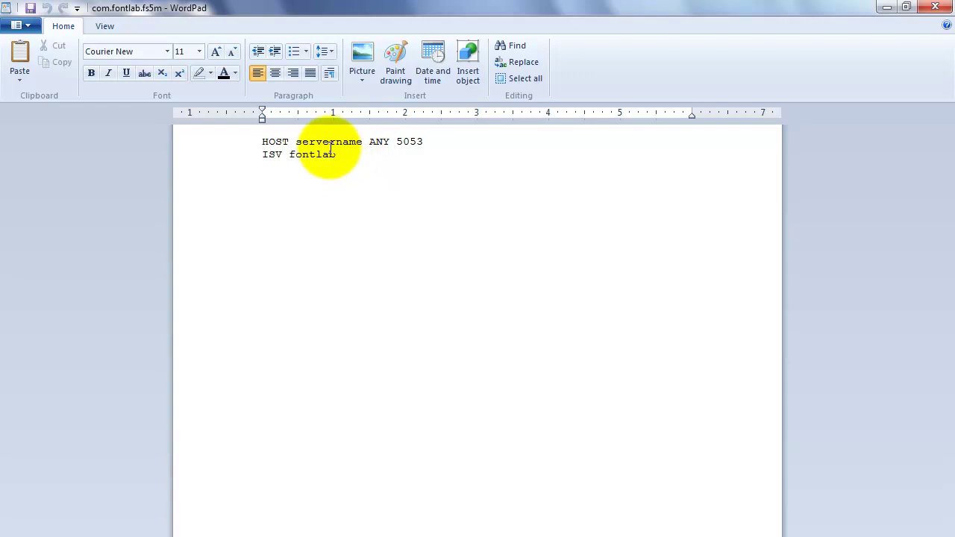
double_click(331, 142)
text(168)
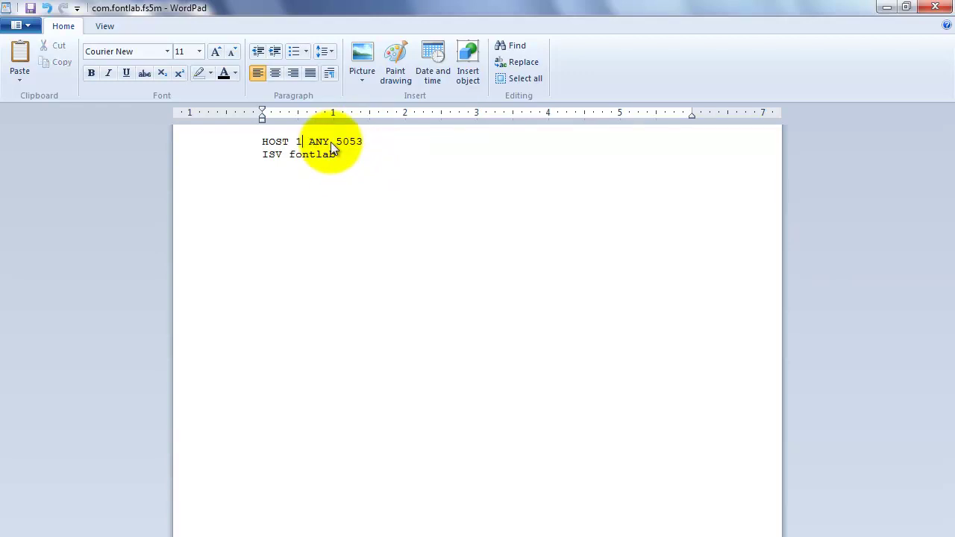
text(.182.1.2)
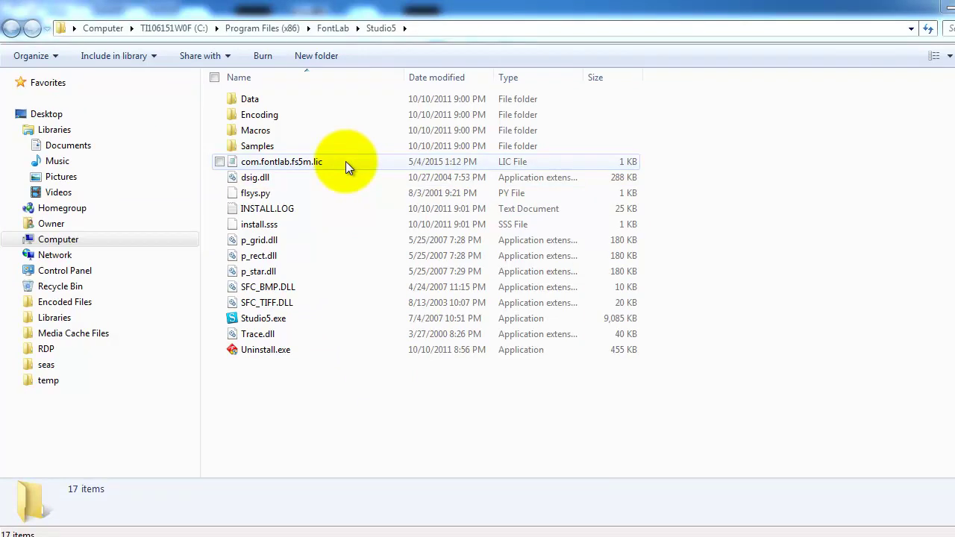
click(345, 162)
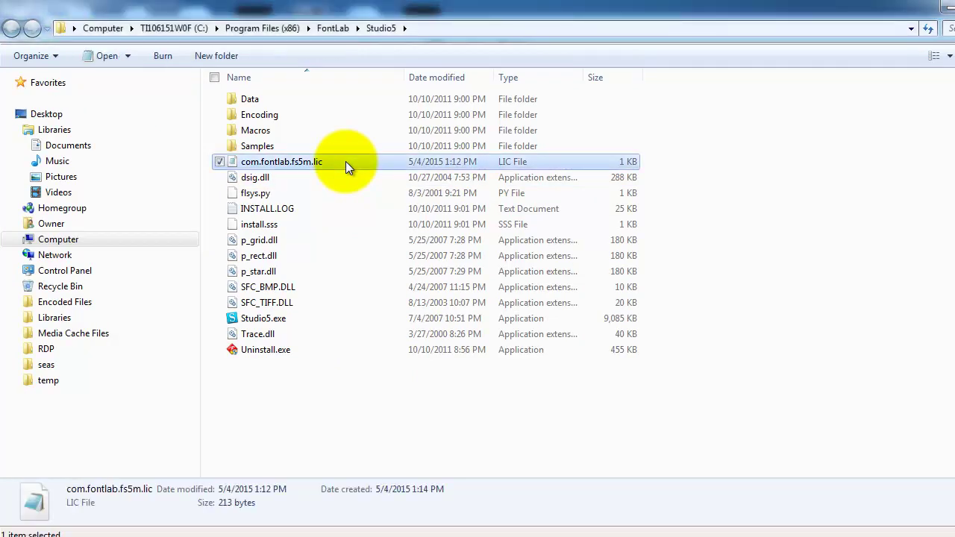